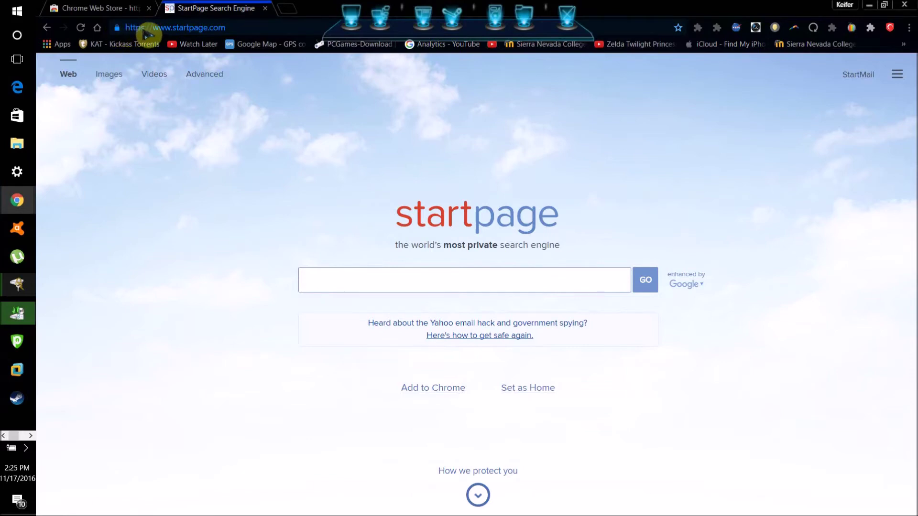
Inspect the site's HTTPS prefix, connection details, security overview and certificate
{"action": "double_click", "coordinate": [139, 27]}
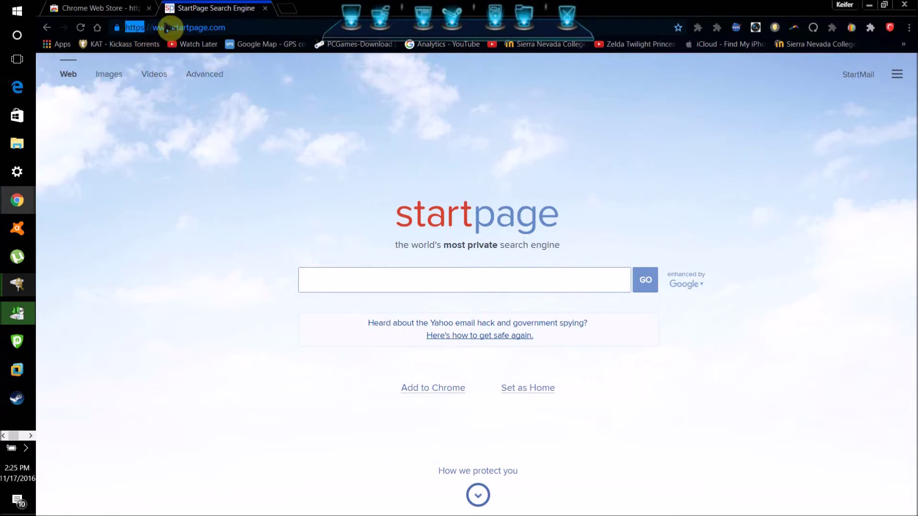
{"action": "left_click", "coordinate": [118, 28]}
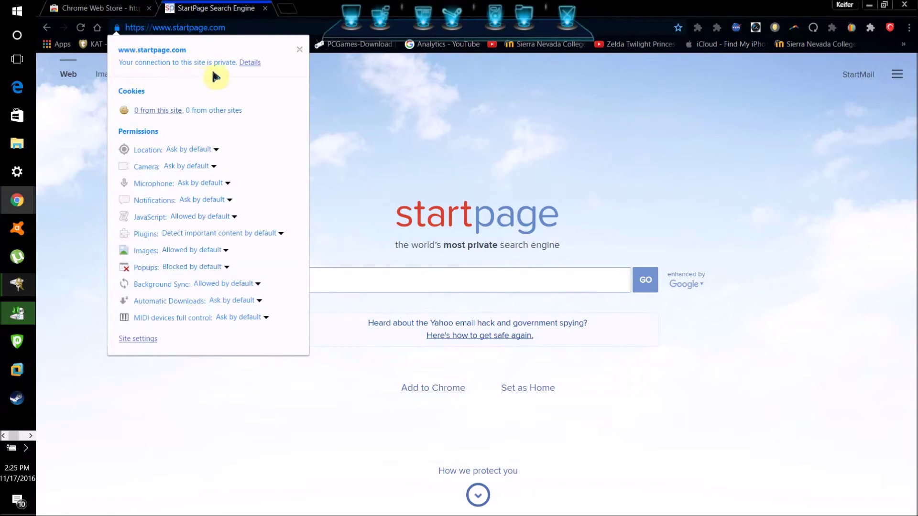
{"action": "left_click", "coordinate": [250, 64]}
{"action": "left_click", "coordinate": [746, 193]}
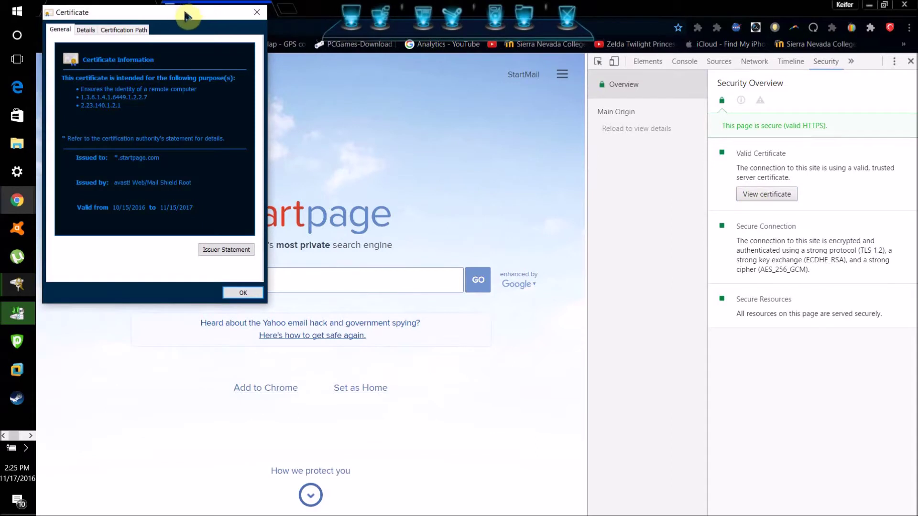
{"action": "left_click_drag", "start_coordinate": [184, 17], "coordinate": [349, 125]}
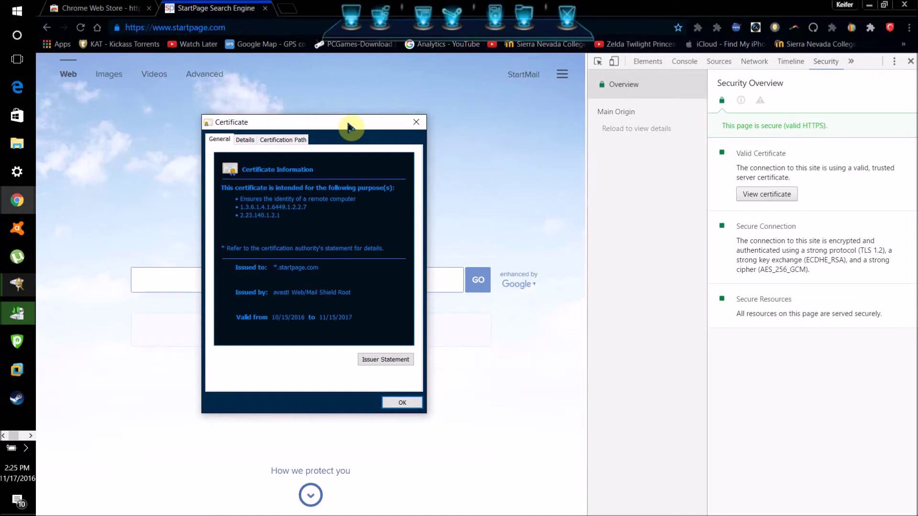
{"action": "left_click", "coordinate": [416, 122]}
{"action": "left_click", "coordinate": [911, 61]}
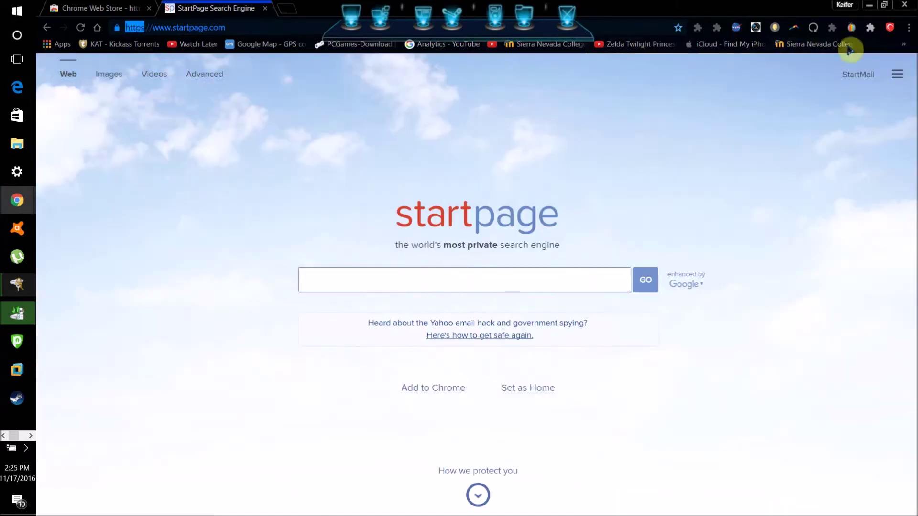
Bring the StartPage window to the front maximized and review its connection privacy details
{"action": "left_click_drag", "start_coordinate": [767, 14], "coordinate": [681, 18]}
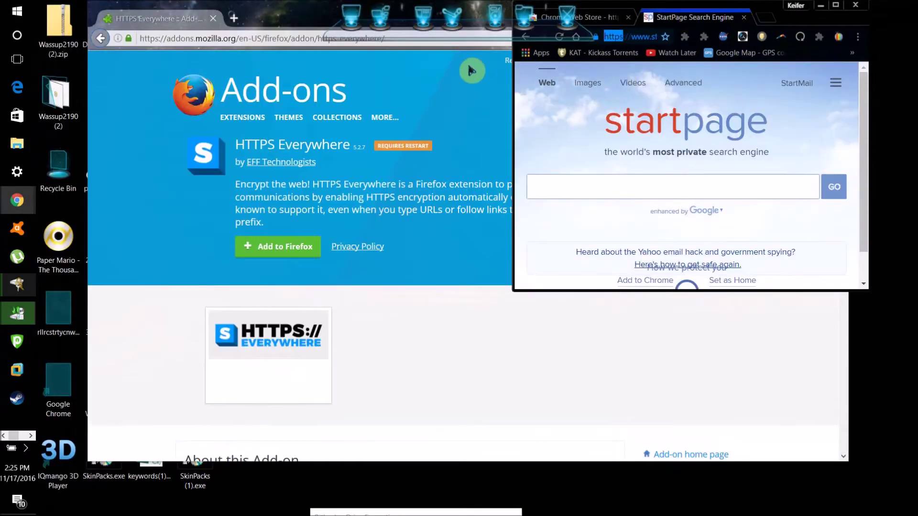
{"action": "mouse_move", "coordinate": [17, 200]}
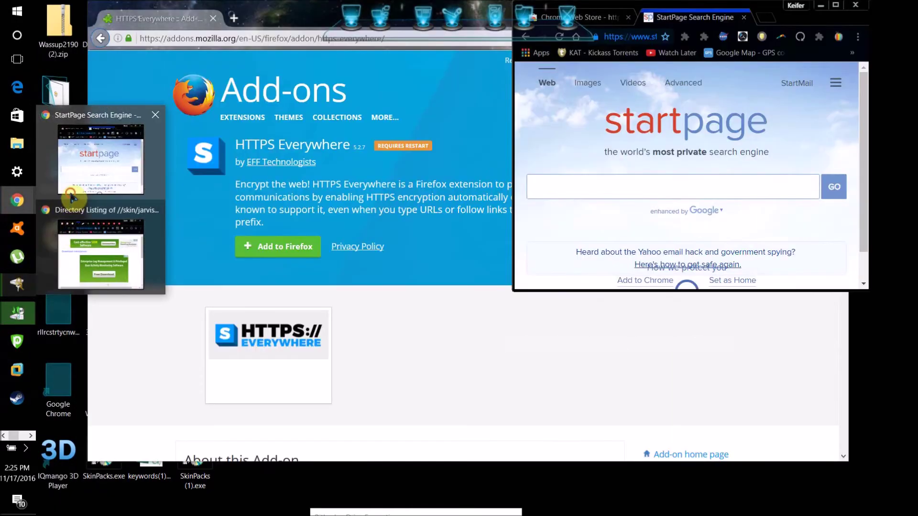
{"action": "left_click", "coordinate": [71, 196]}
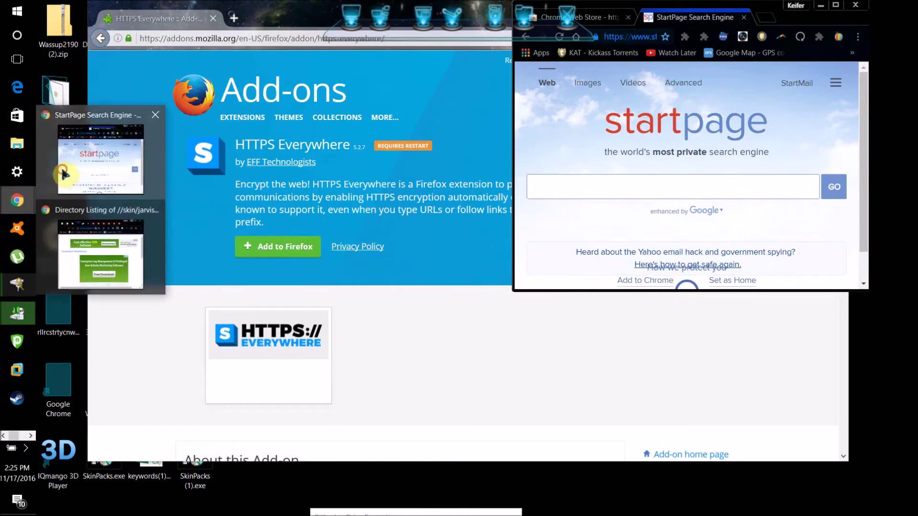
{"action": "left_click", "coordinate": [837, 6]}
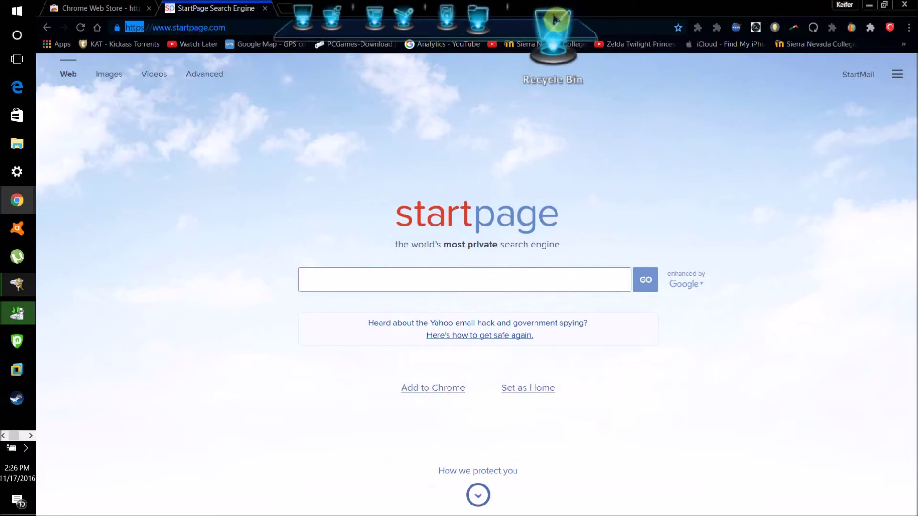
{"action": "left_click", "coordinate": [400, 94]}
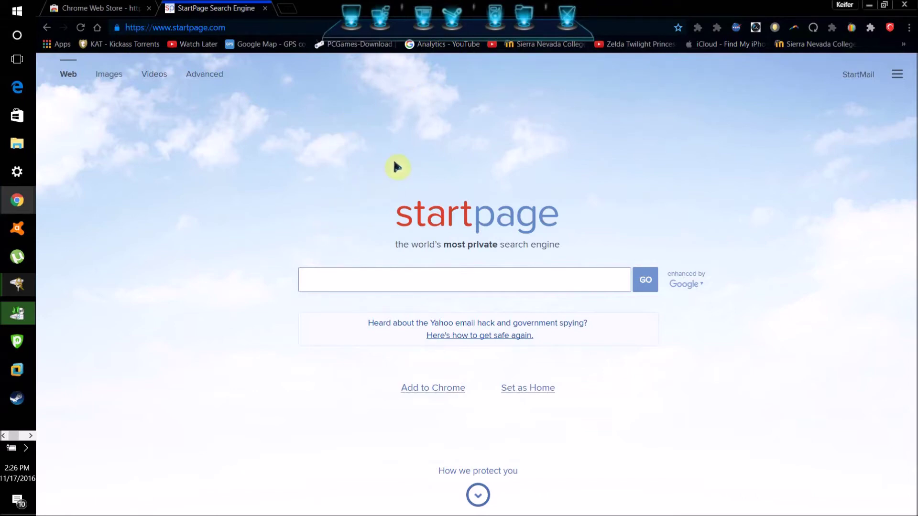
{"action": "left_click", "coordinate": [118, 28]}
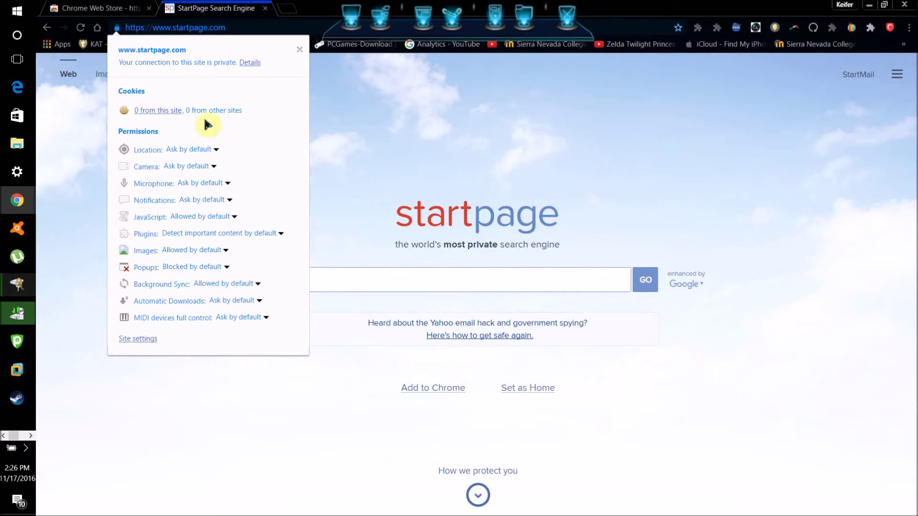
{"action": "left_click", "coordinate": [367, 244]}
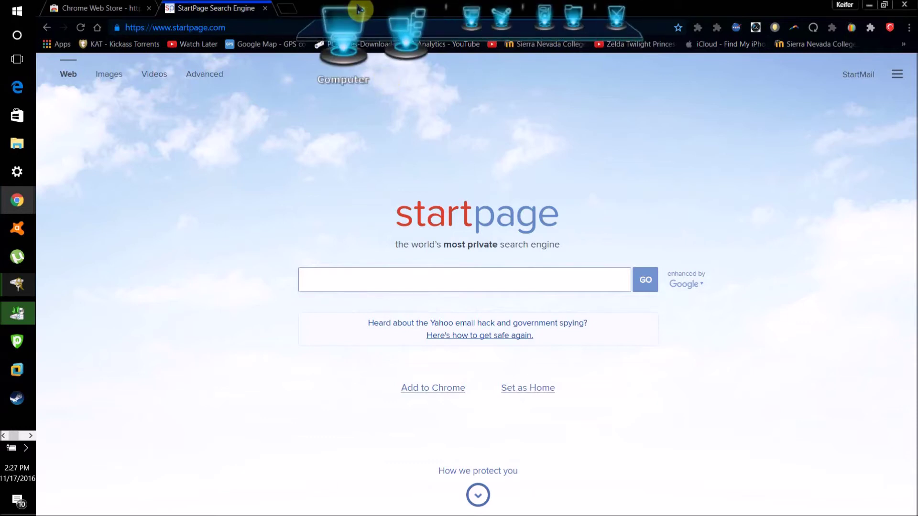
Open the HTTPS Everywhere extension's details from the Chrome Web Store results
{"action": "left_click", "coordinate": [101, 7]}
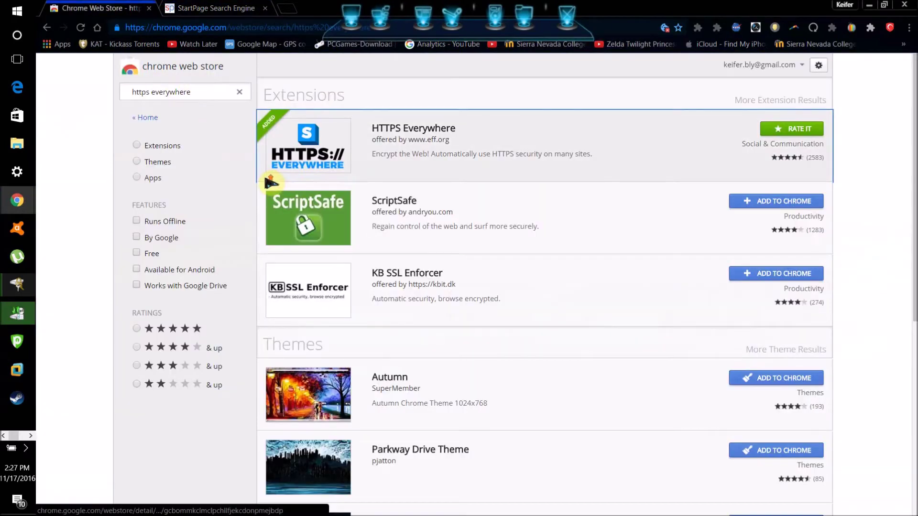
{"action": "scroll", "coordinate": [272, 182], "scroll_direction": "down", "scroll_amount": 2}
{"action": "scroll", "coordinate": [275, 181], "scroll_direction": "up", "scroll_amount": 2}
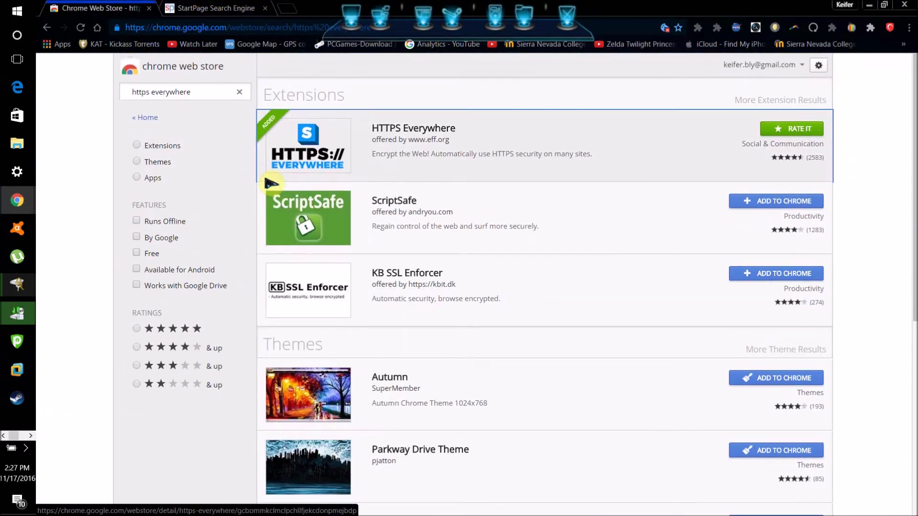
{"action": "left_click", "coordinate": [406, 131]}
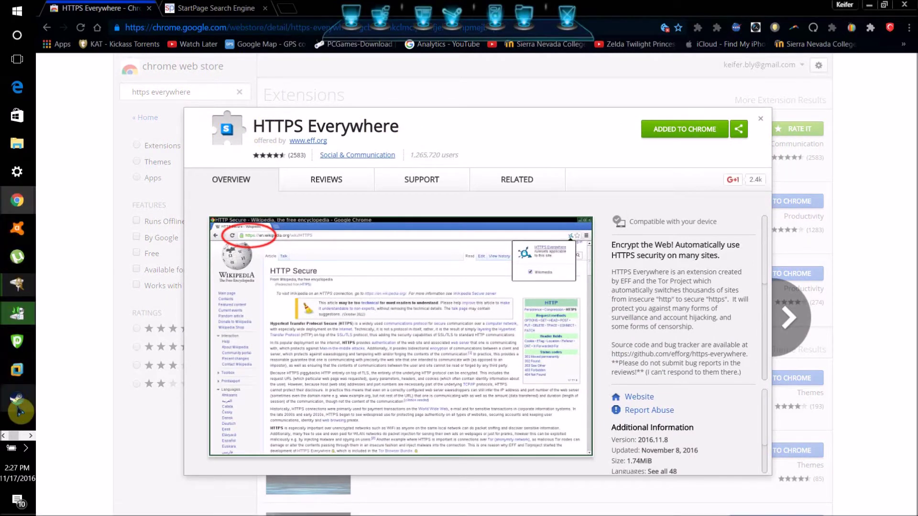
Briefly show the Firefox HTTPS Everywhere add-on page, then minimize Firefox
{"action": "left_click", "coordinate": [31, 436]}
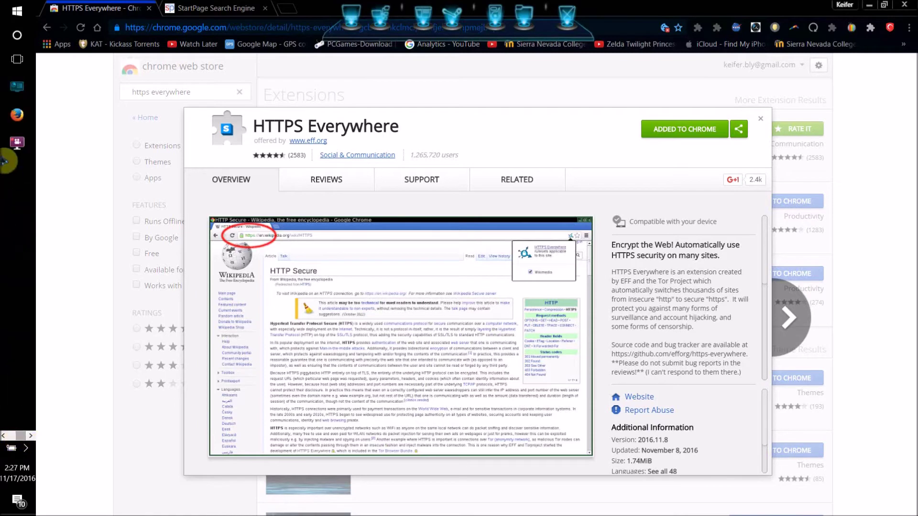
{"action": "left_click", "coordinate": [17, 116]}
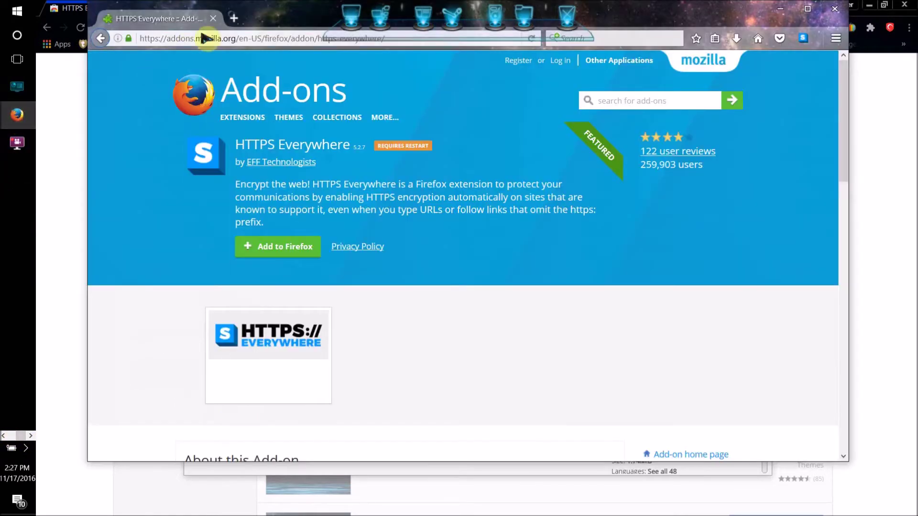
{"action": "left_click_drag", "start_coordinate": [266, 27], "coordinate": [418, 254]}
{"action": "left_click_drag", "start_coordinate": [379, 220], "coordinate": [260, 230]}
{"action": "left_click_drag", "start_coordinate": [294, 337], "coordinate": [313, 124]}
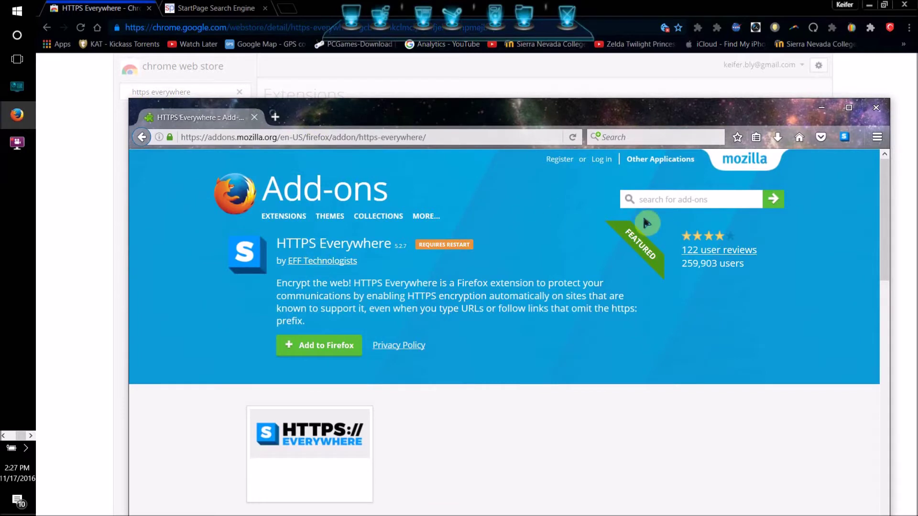
{"action": "left_click", "coordinate": [822, 108]}
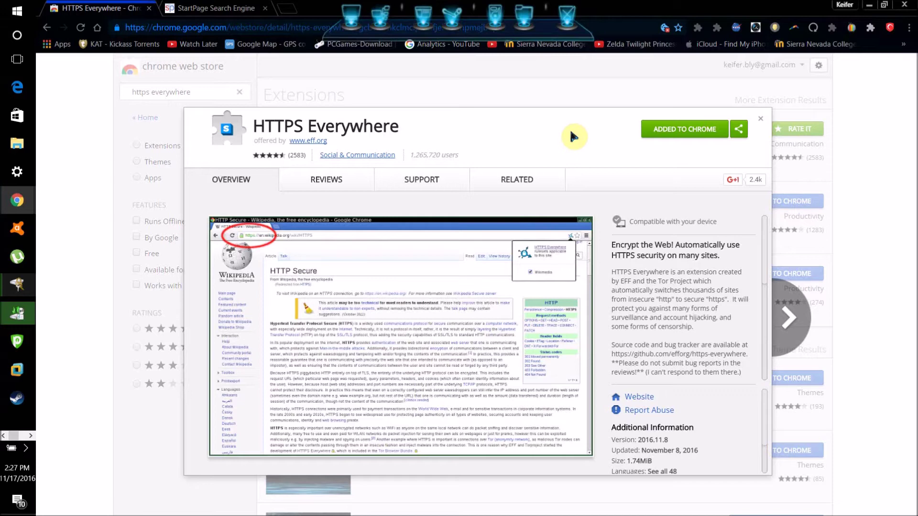
Check the Web Store's site info, return to StartPage, and show the network list with PureVPN connected
{"action": "left_click", "coordinate": [116, 28]}
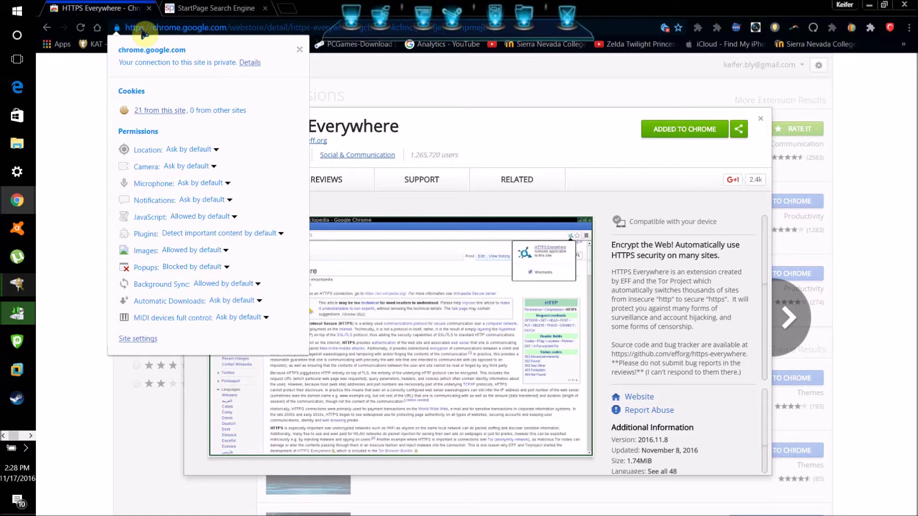
{"action": "left_click", "coordinate": [220, 18]}
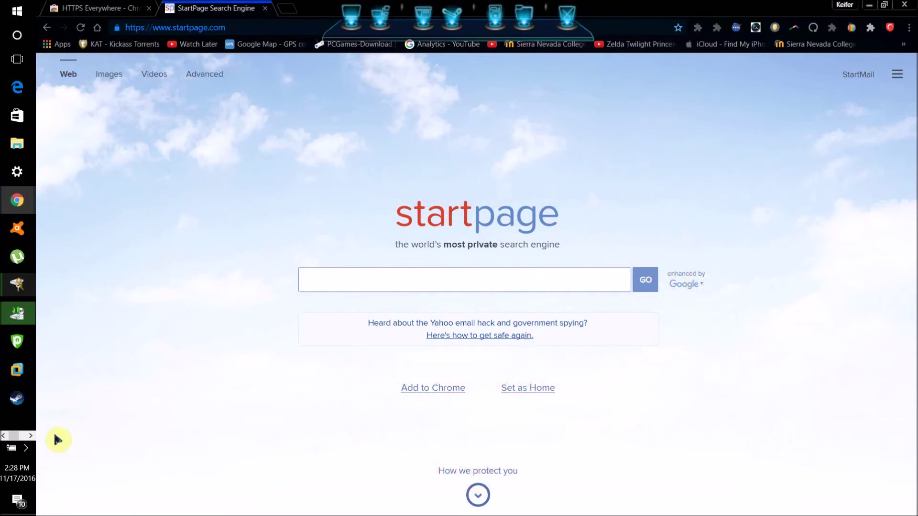
{"action": "left_click", "coordinate": [26, 448]}
{"action": "left_click", "coordinate": [72, 470]}
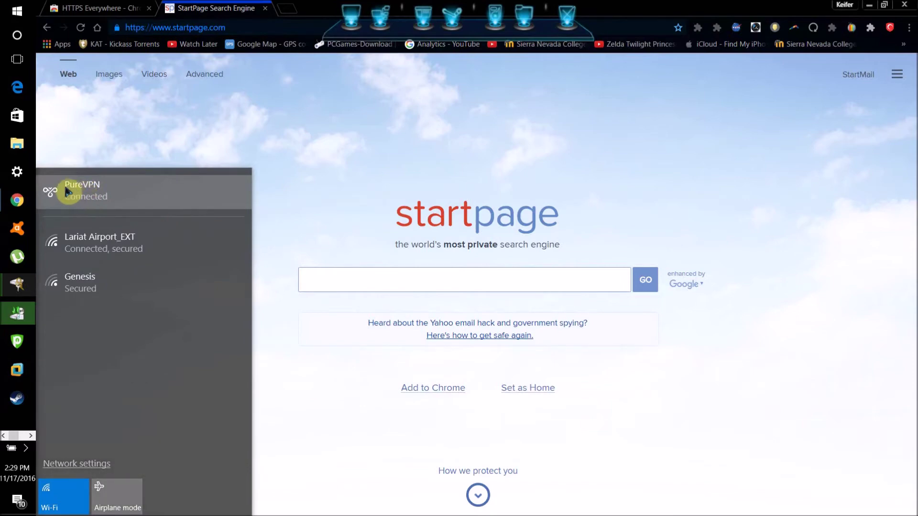
Reopen the network list from the hidden tray icons and open PureVPN's VPN settings page
{"action": "left_click", "coordinate": [214, 129]}
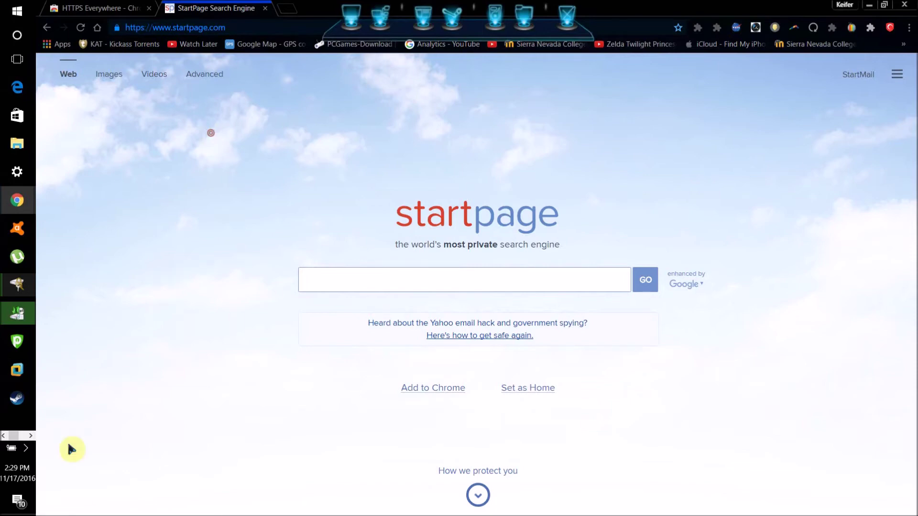
{"action": "left_click", "coordinate": [26, 448]}
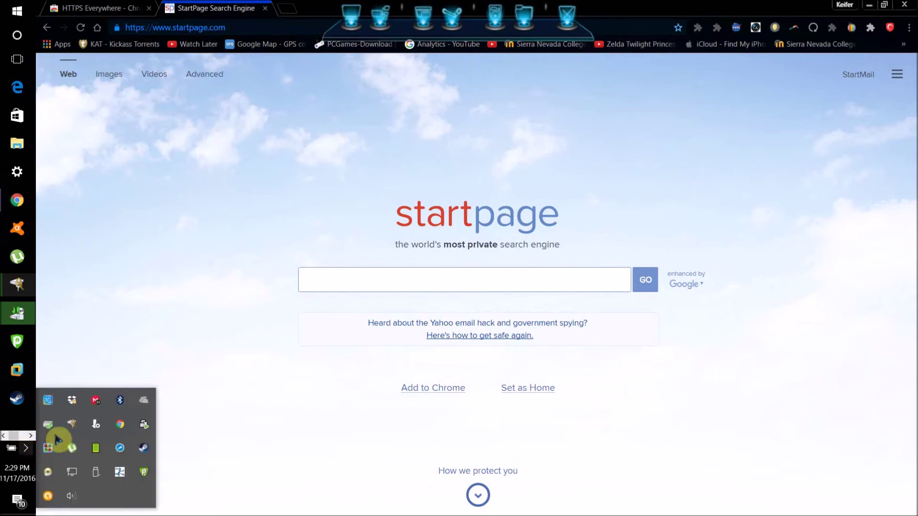
{"action": "left_click", "coordinate": [74, 481]}
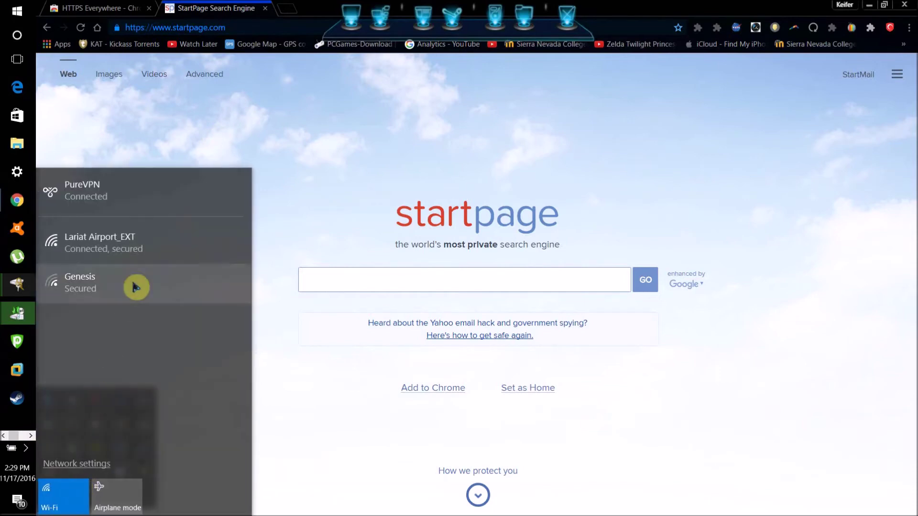
{"action": "left_click", "coordinate": [140, 136]}
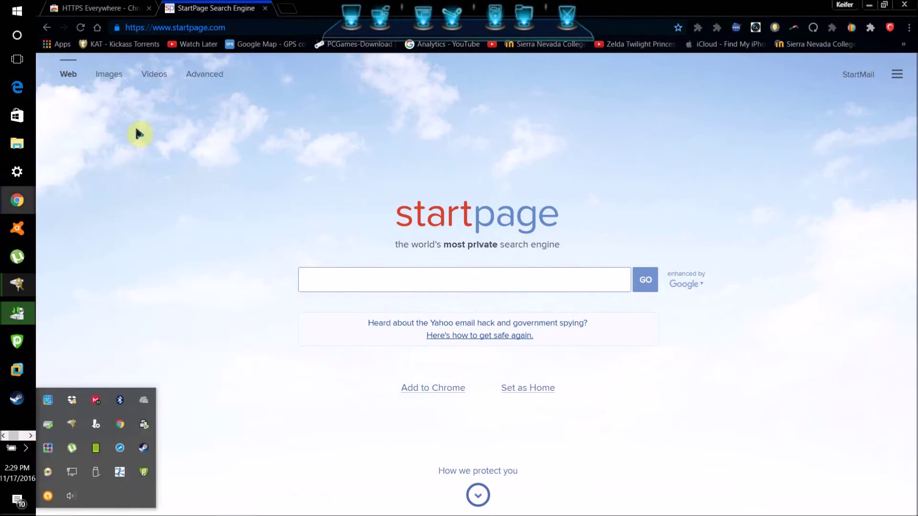
{"action": "left_click", "coordinate": [154, 30]}
{"action": "left_click", "coordinate": [26, 448]}
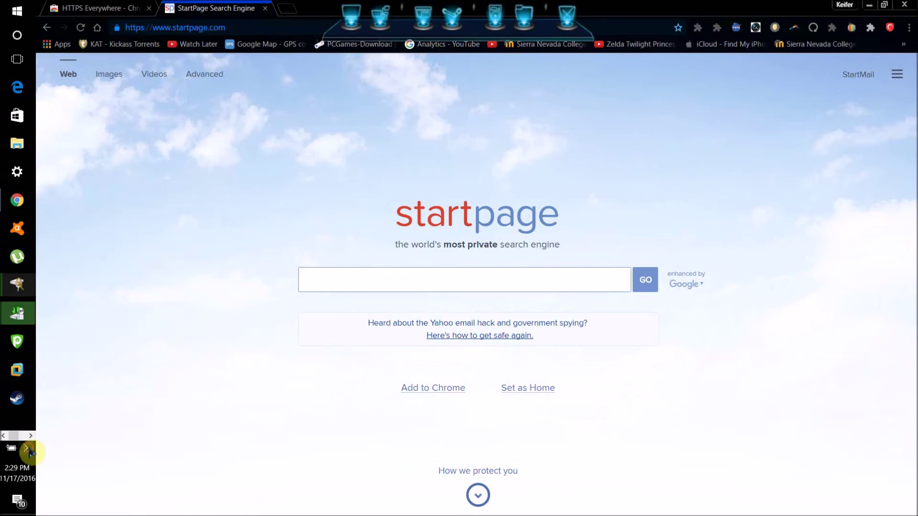
{"action": "left_click", "coordinate": [74, 474]}
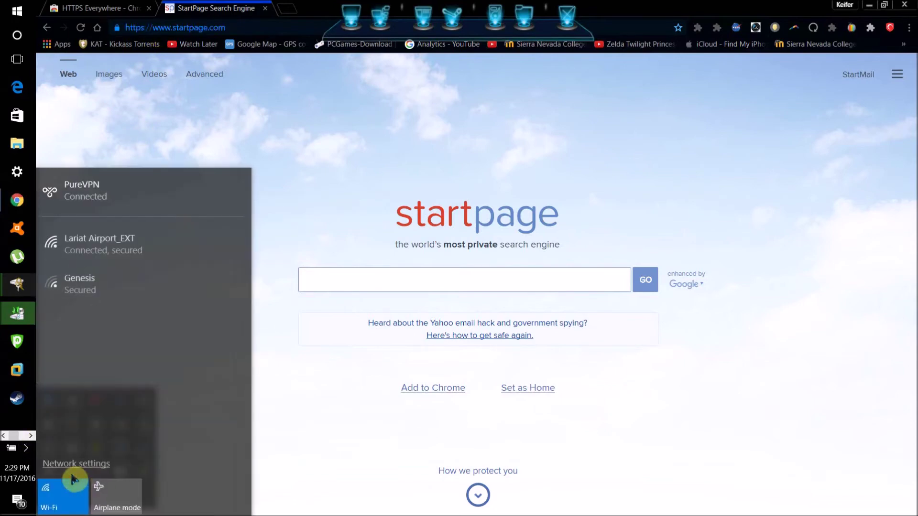
{"action": "left_click", "coordinate": [101, 188]}
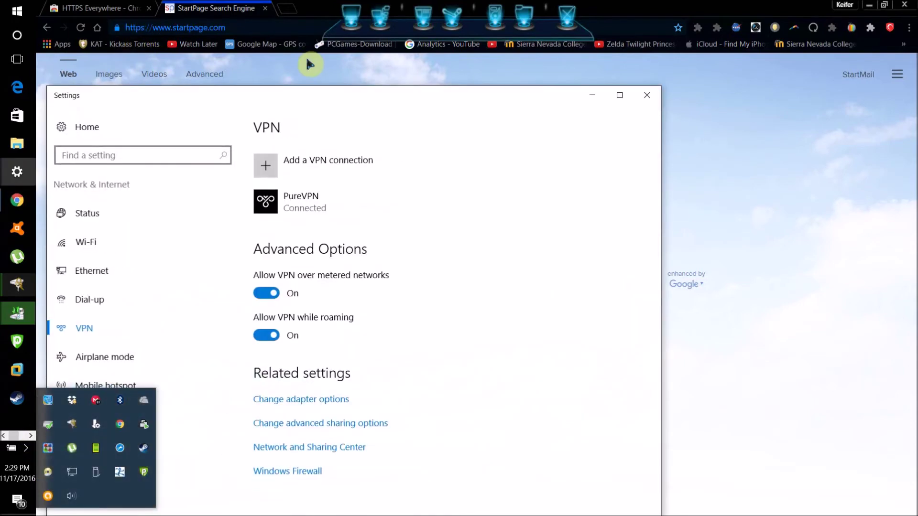
Close Settings and load ip-tracker.org, which places the current IP in Algeria
{"action": "left_click", "coordinate": [647, 95]}
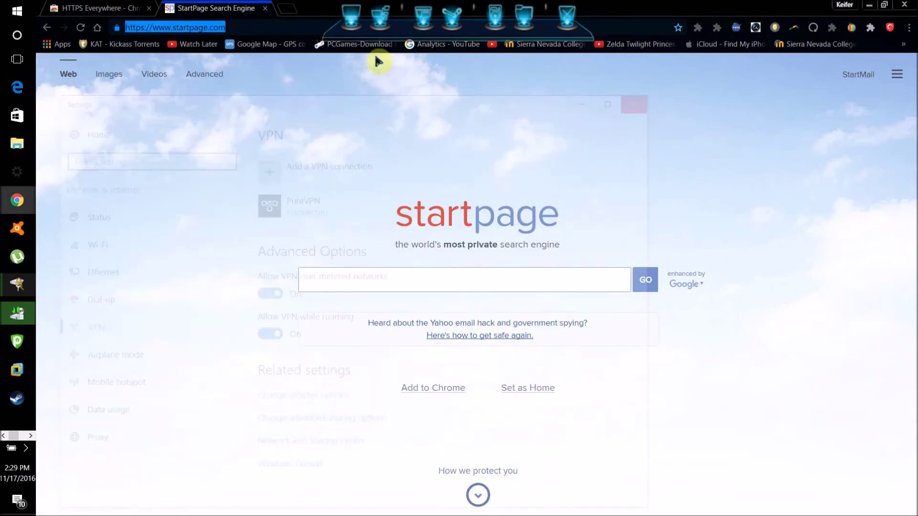
{"action": "left_click", "coordinate": [367, 46]}
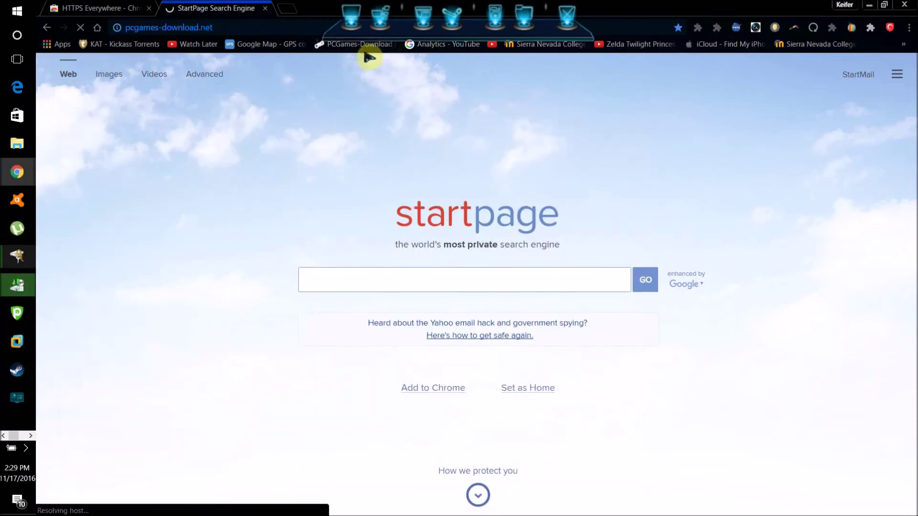
{"action": "left_click", "coordinate": [267, 32]}
{"action": "type", "text": "ip-tracker.org"}
{"action": "key", "text": "Return"}
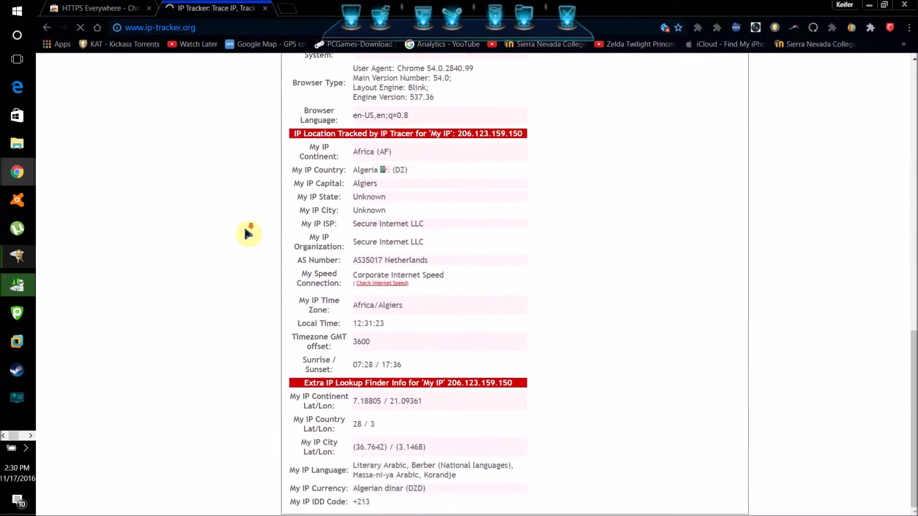
{"action": "scroll", "coordinate": [176, 354], "scroll_direction": "up", "scroll_amount": 10}
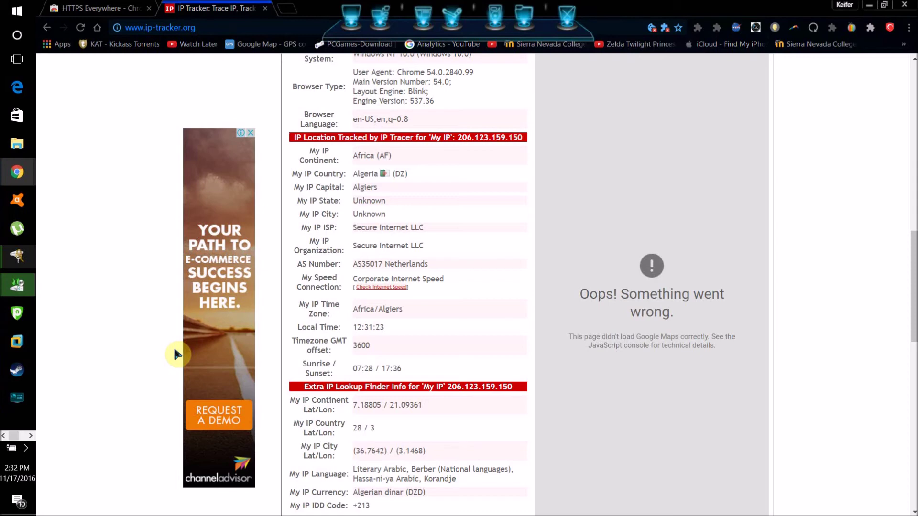
Check the PureVPN window, then search 'purevpn download' in a new Chrome tab
{"action": "left_click", "coordinate": [17, 313]}
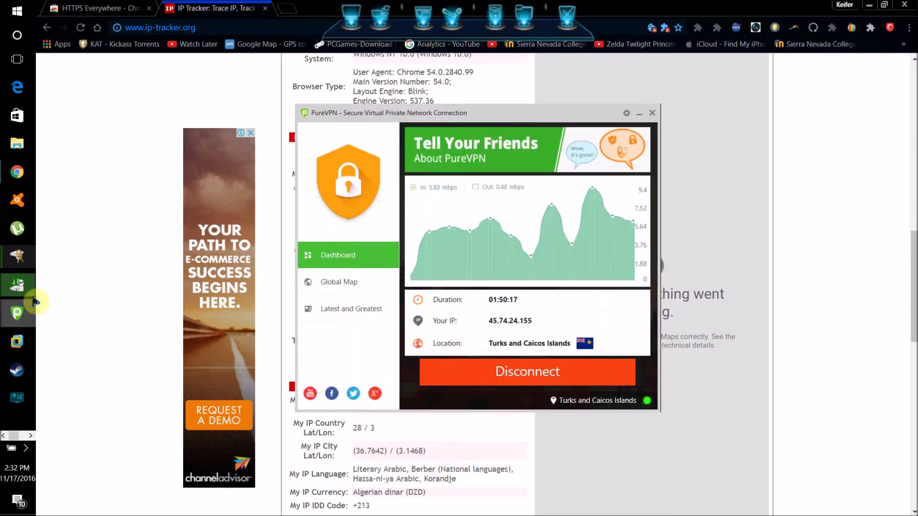
{"action": "left_click", "coordinate": [104, 279]}
{"action": "left_click", "coordinate": [288, 8]}
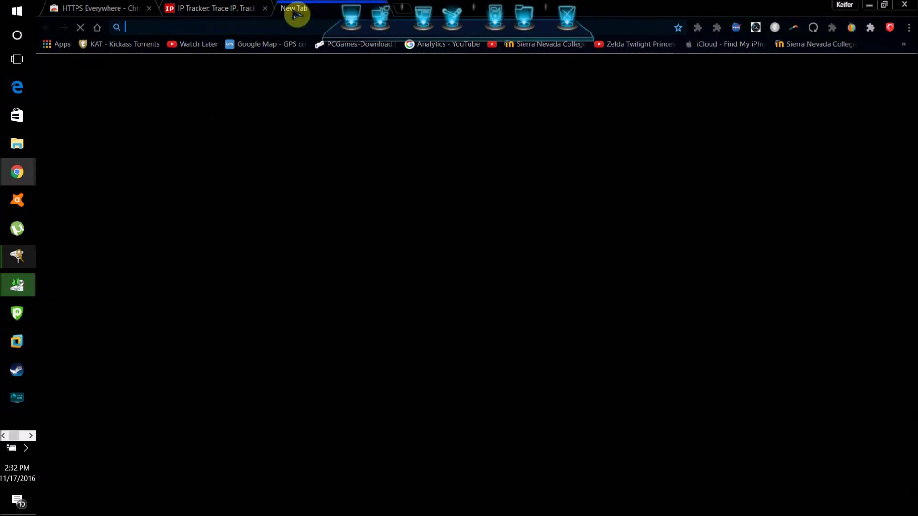
{"action": "type", "text": "p"}
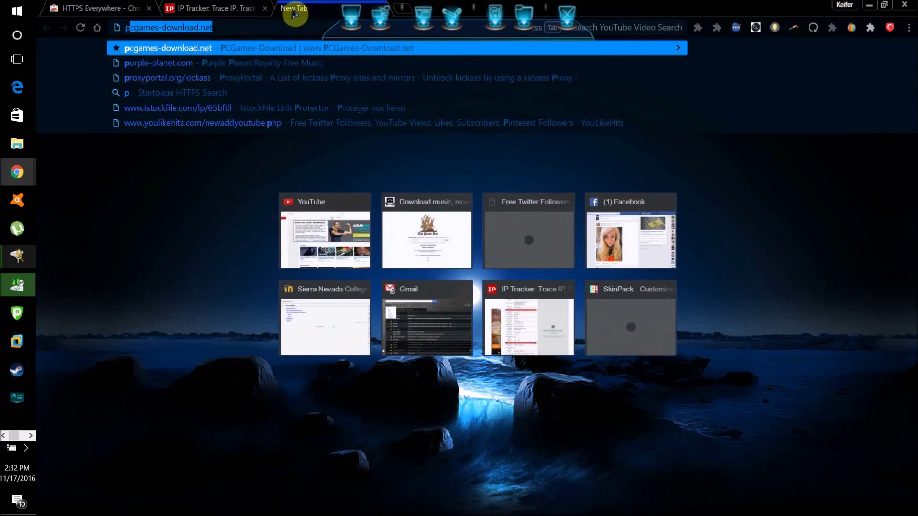
{"action": "type", "text": "urevpn"}
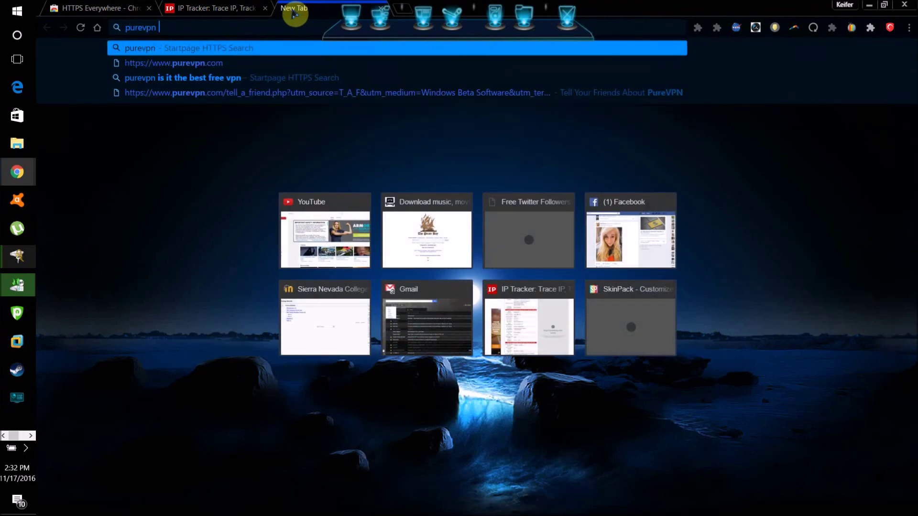
{"action": "type", "text": " download"}
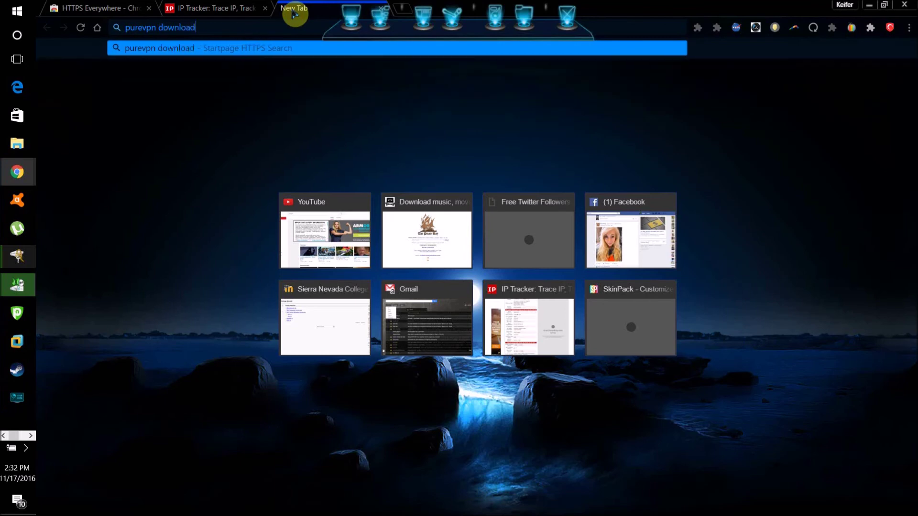
{"action": "key", "text": "Return"}
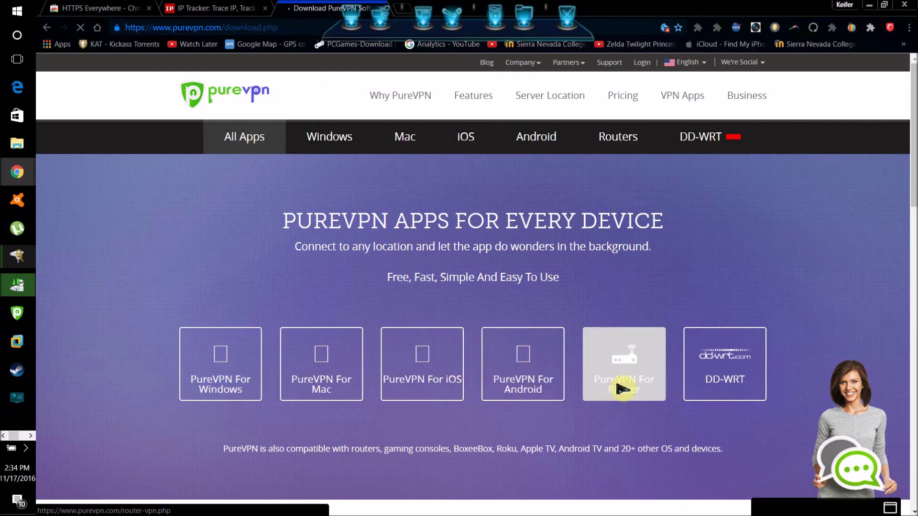
{"action": "scroll", "coordinate": [616, 388], "scroll_direction": "down", "scroll_amount": 3}
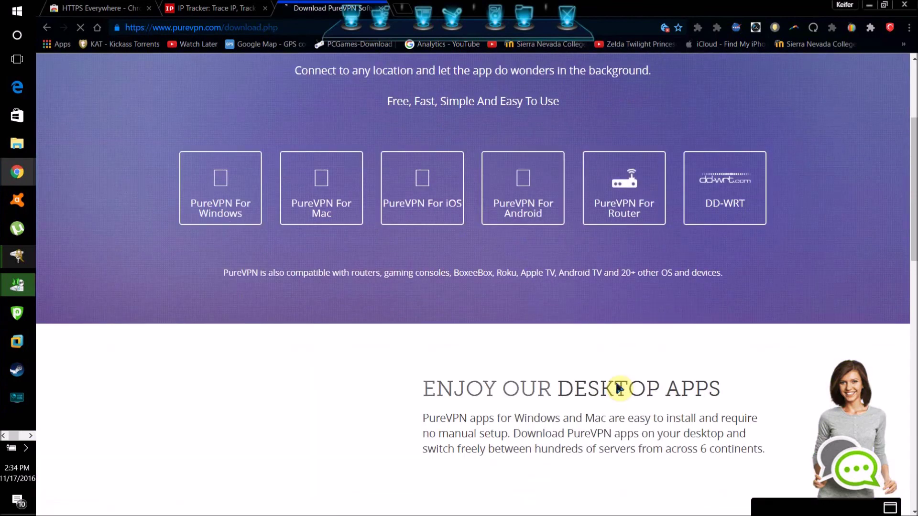
{"action": "scroll", "coordinate": [620, 388], "scroll_direction": "up", "scroll_amount": 3}
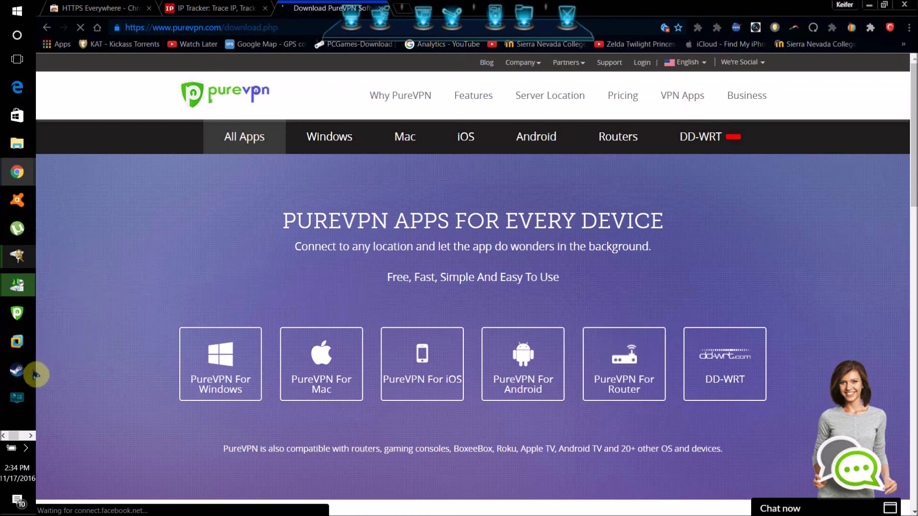
{"action": "right_click", "coordinate": [26, 450]}
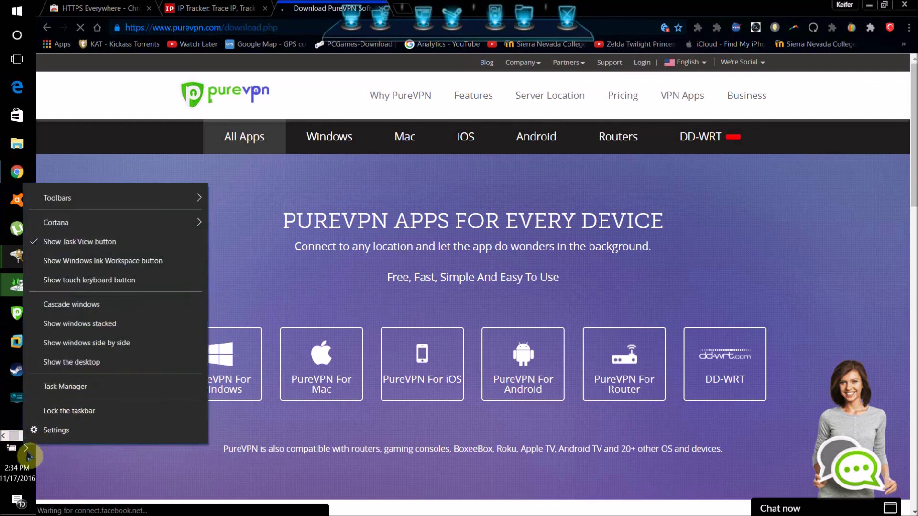
Show the taskbar's hidden notification-area icons above the PureVPN download page
{"action": "left_click", "coordinate": [27, 452]}
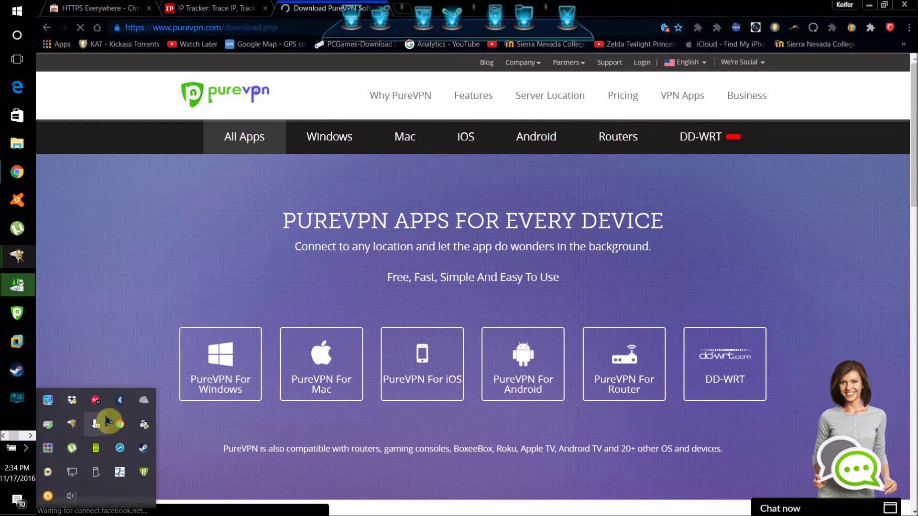